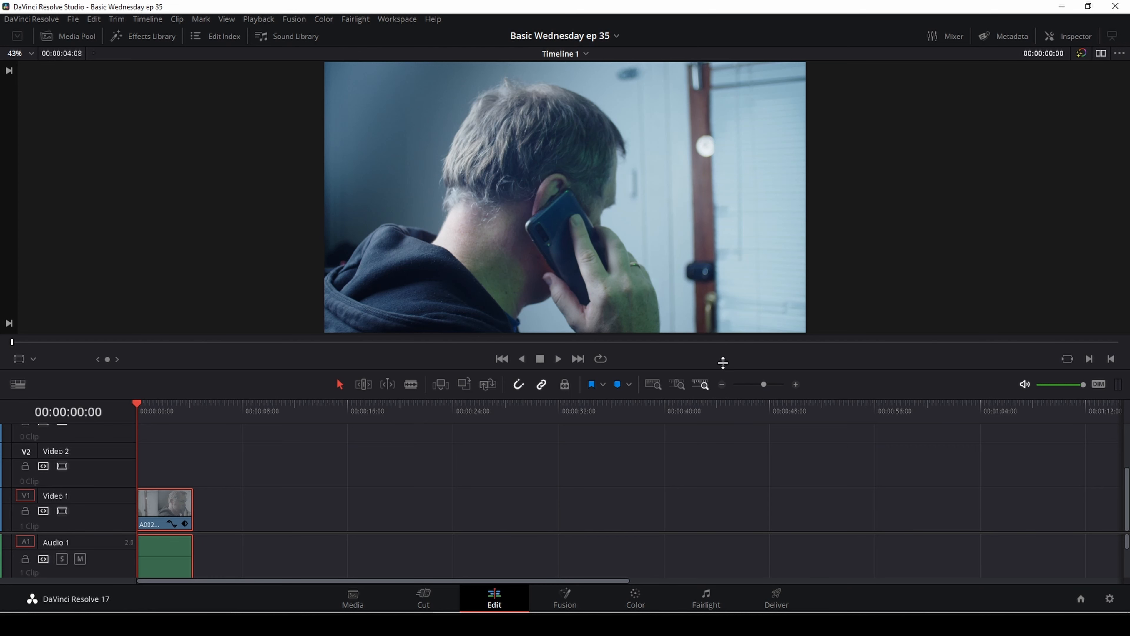
Step: Play and scrub through the clip on the timeline, and return to its first frame
key("space")
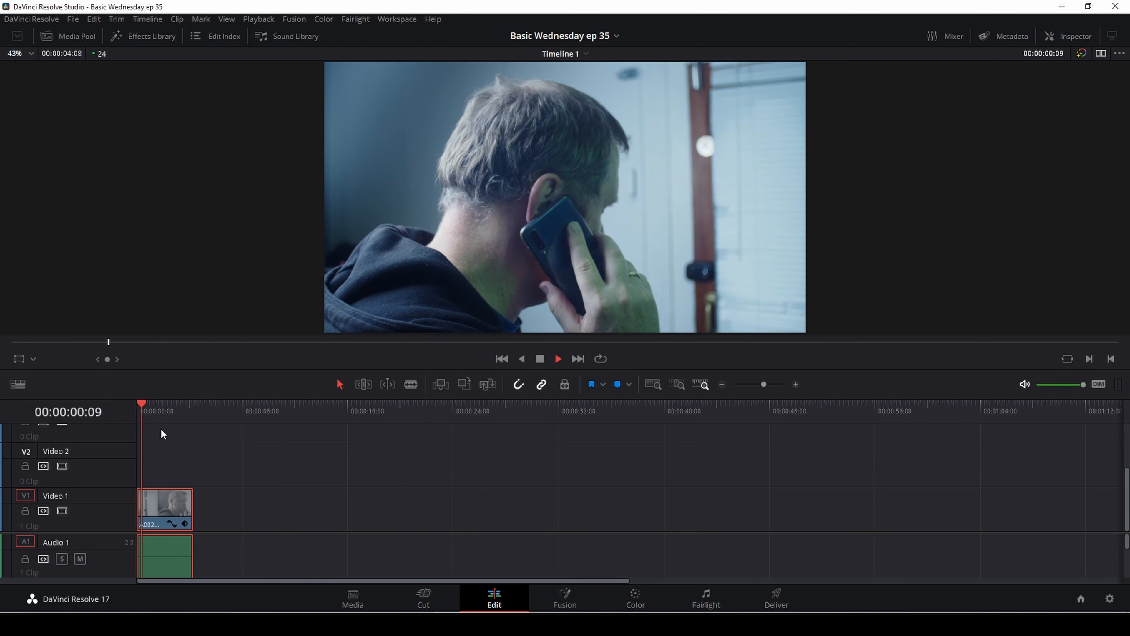
key("space")
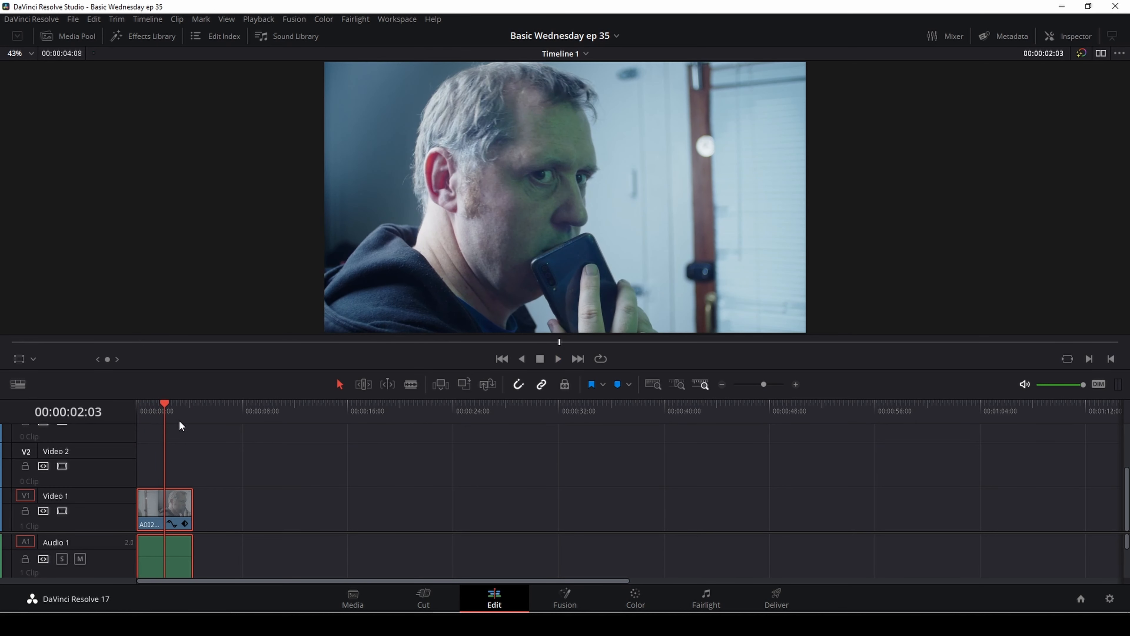
left_click_drag(162, 402, 175, 406)
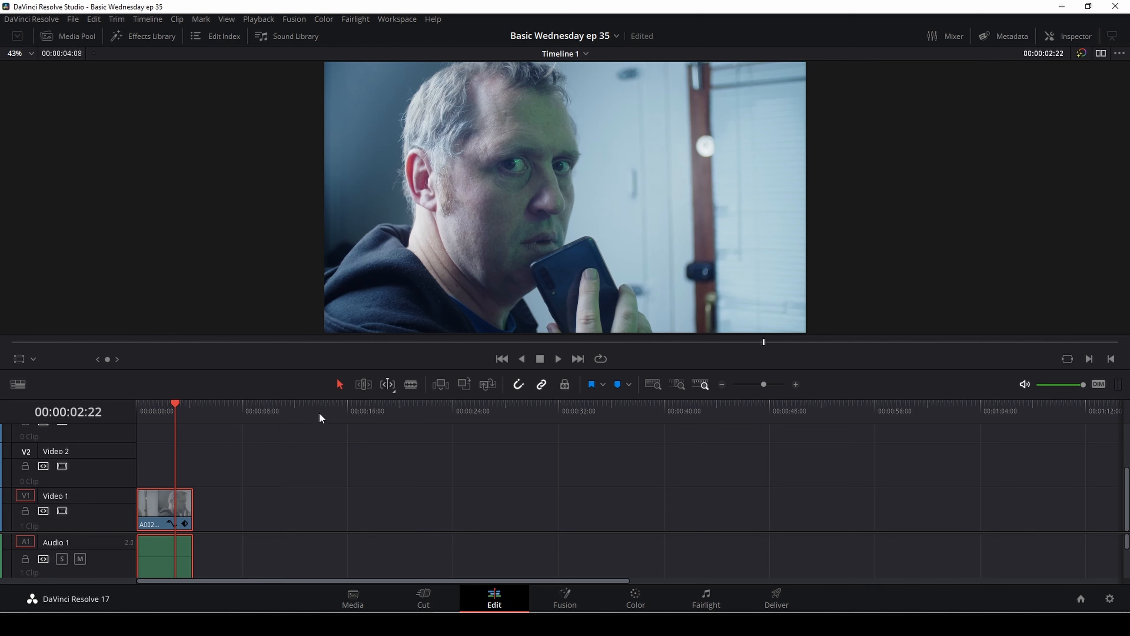
left_click_drag(175, 406, 146, 408)
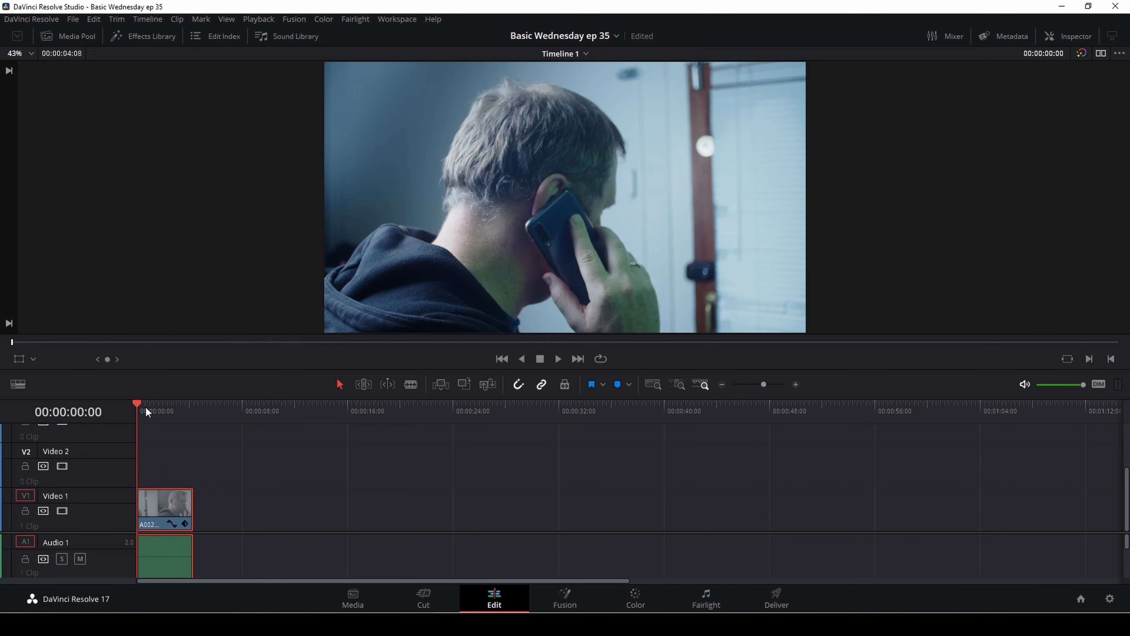
Step: Find the Resolve FX Vignette effect among the Open FX effects and apply it to the clip on Video 1
left_click(154, 36)
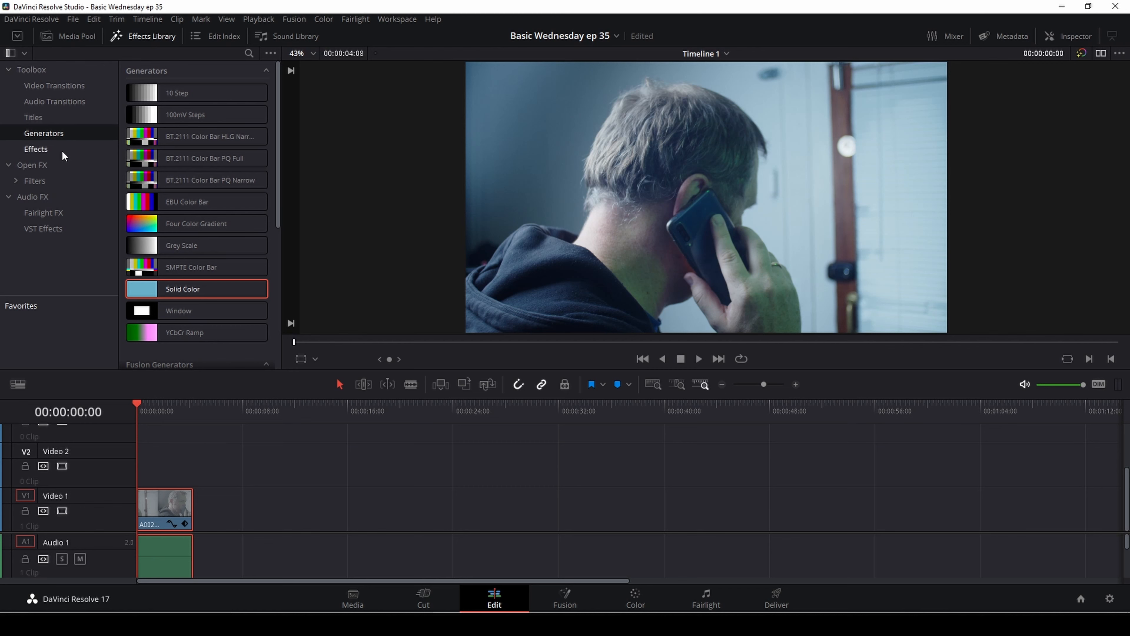
left_click(64, 164)
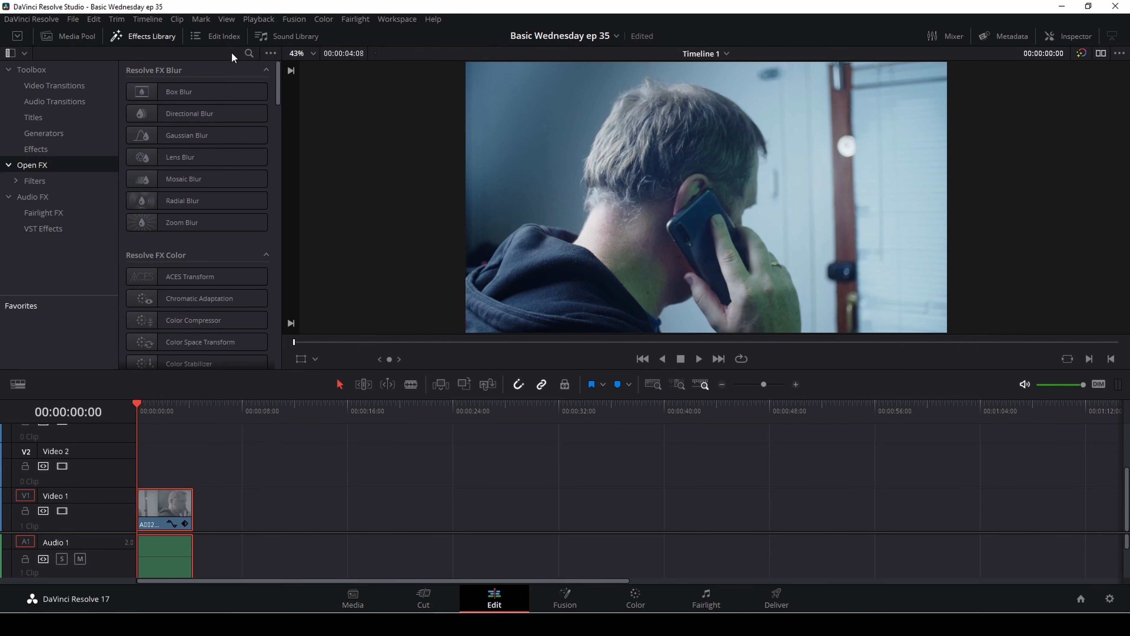
left_click(248, 54)
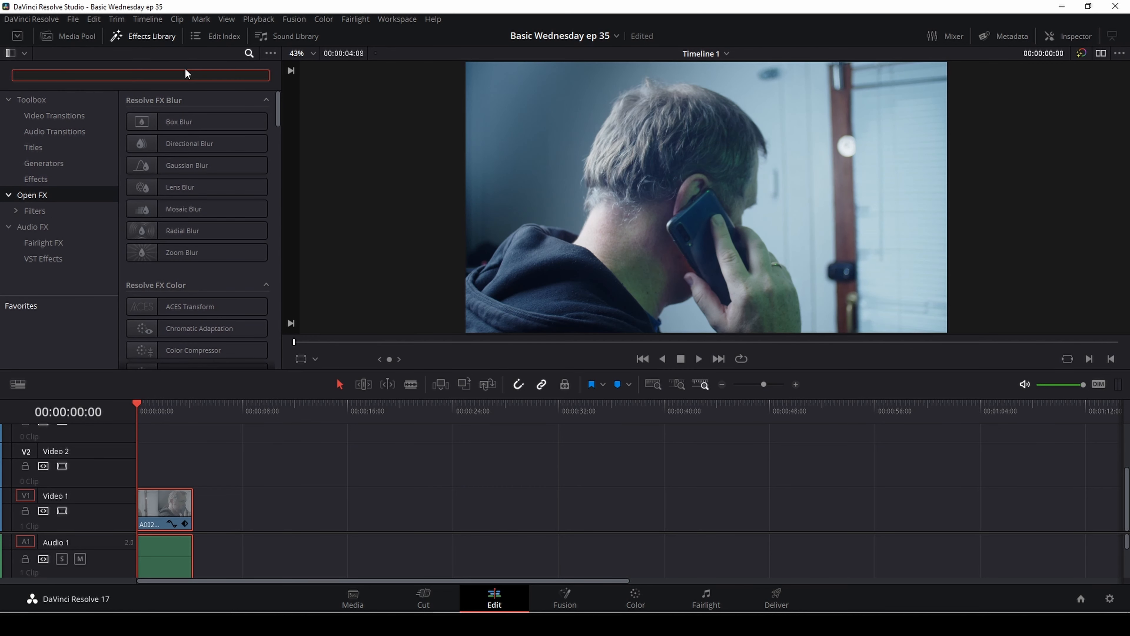
type("vi")
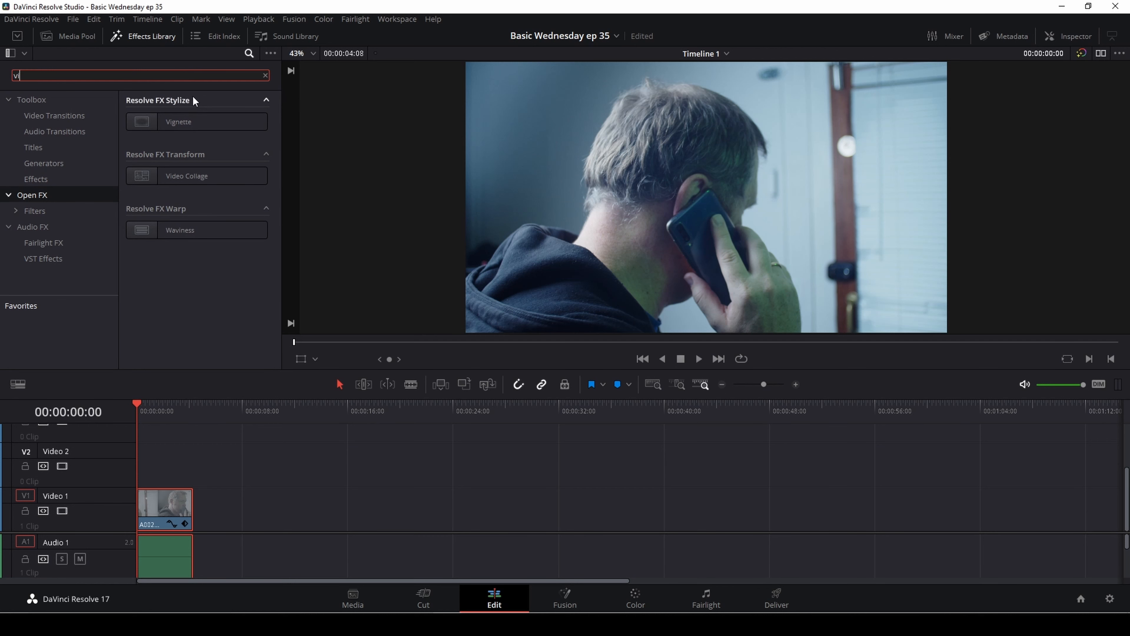
left_click(201, 122)
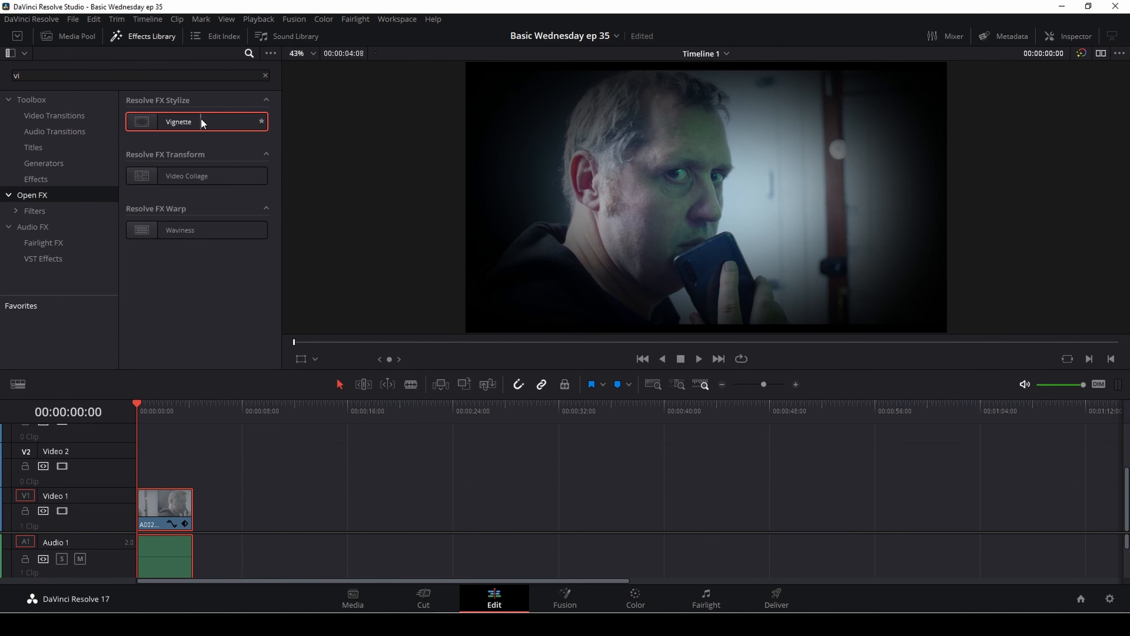
left_click_drag(201, 118, 157, 499)
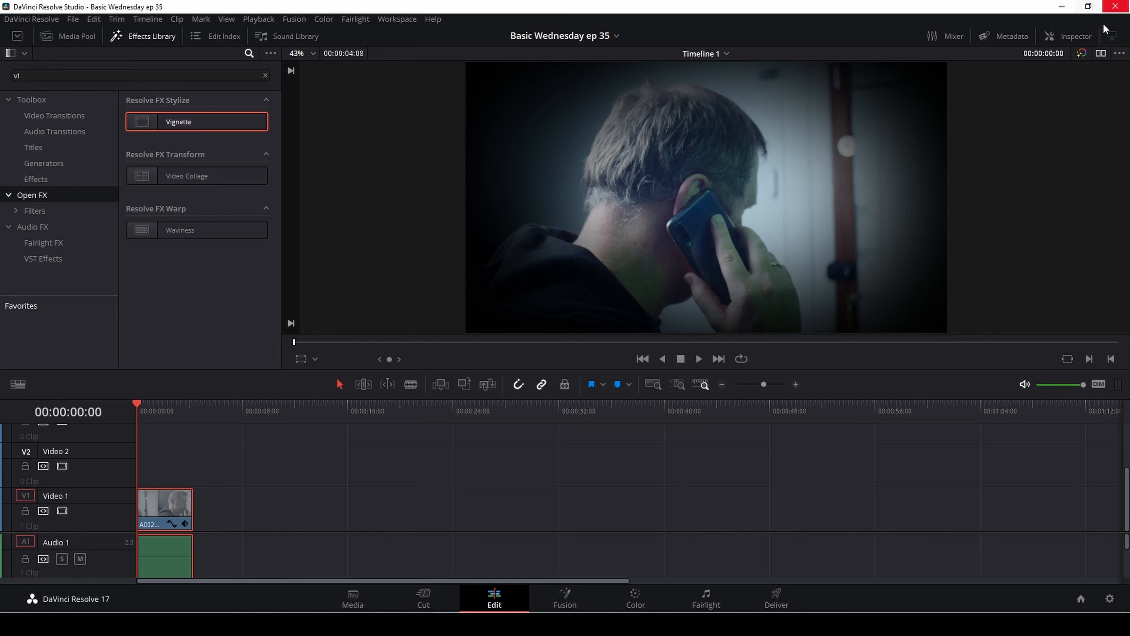
Step: Adjust the clip's Vignette effect to size 0.688, anamorphism 1.924 and softness 0.504
left_click(1068, 36)
left_click(988, 78)
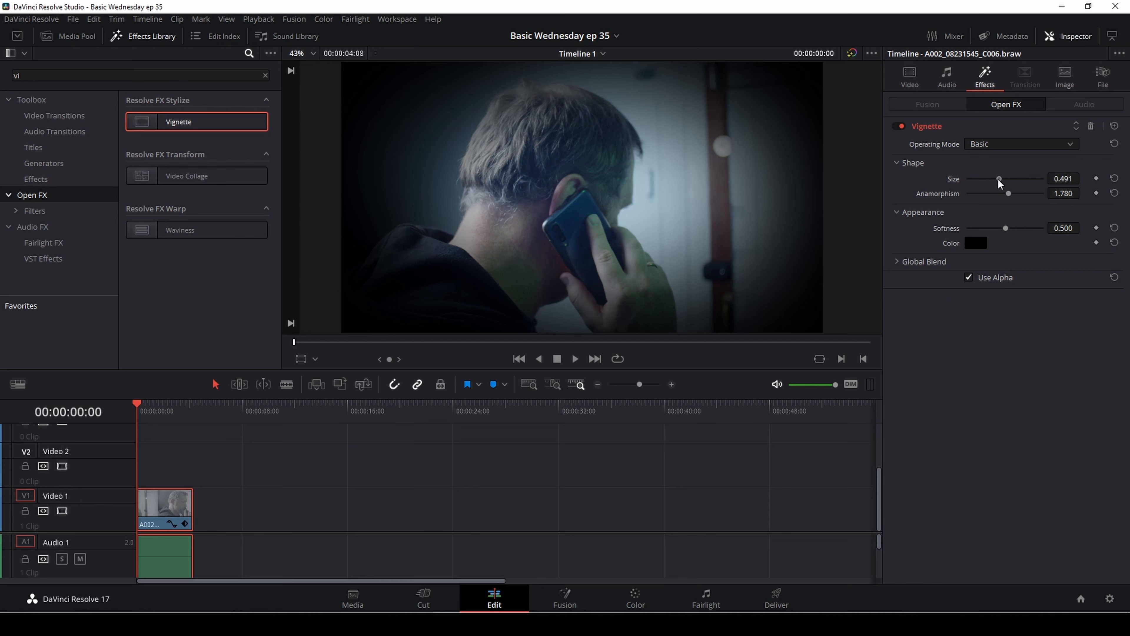
left_click_drag(999, 180, 1007, 228)
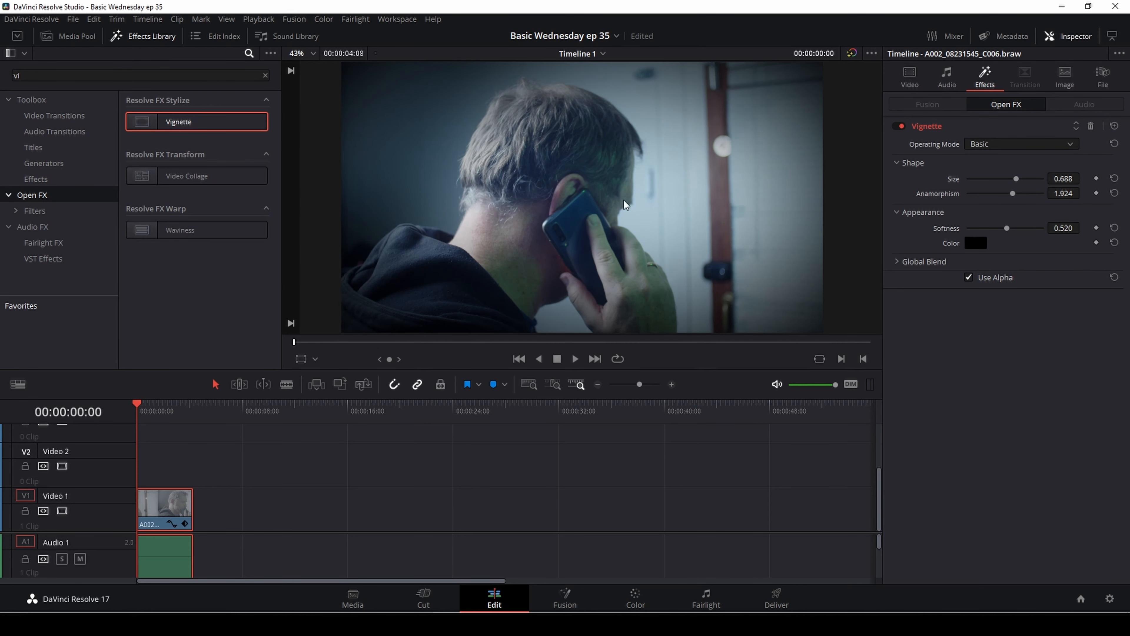
scroll(580, 205, "down", 2)
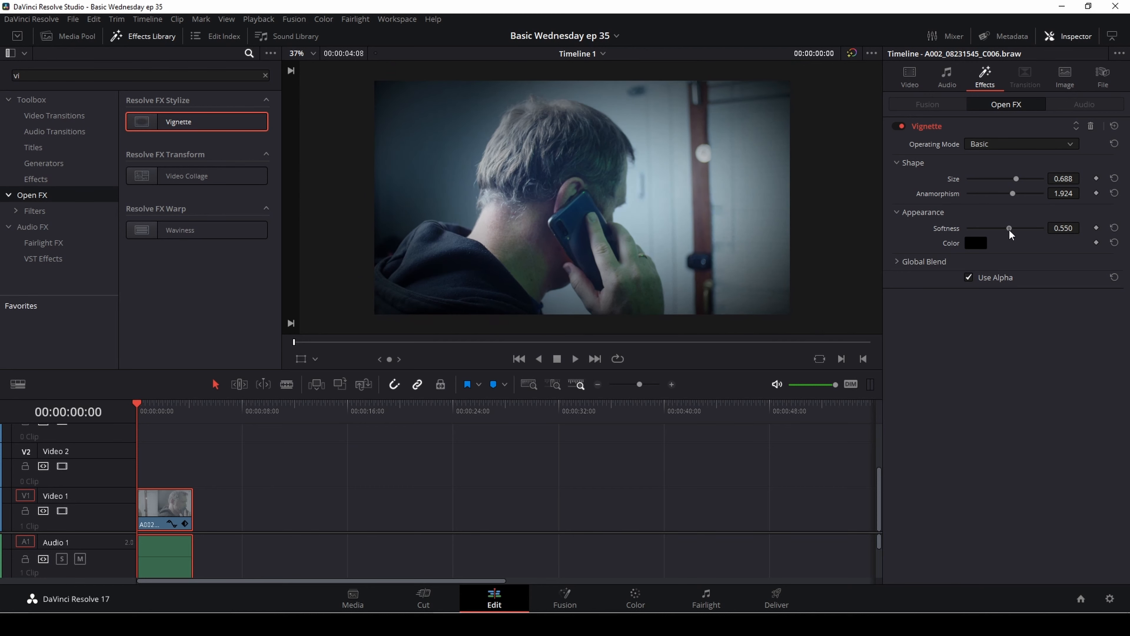
left_click_drag(1010, 231, 1007, 230)
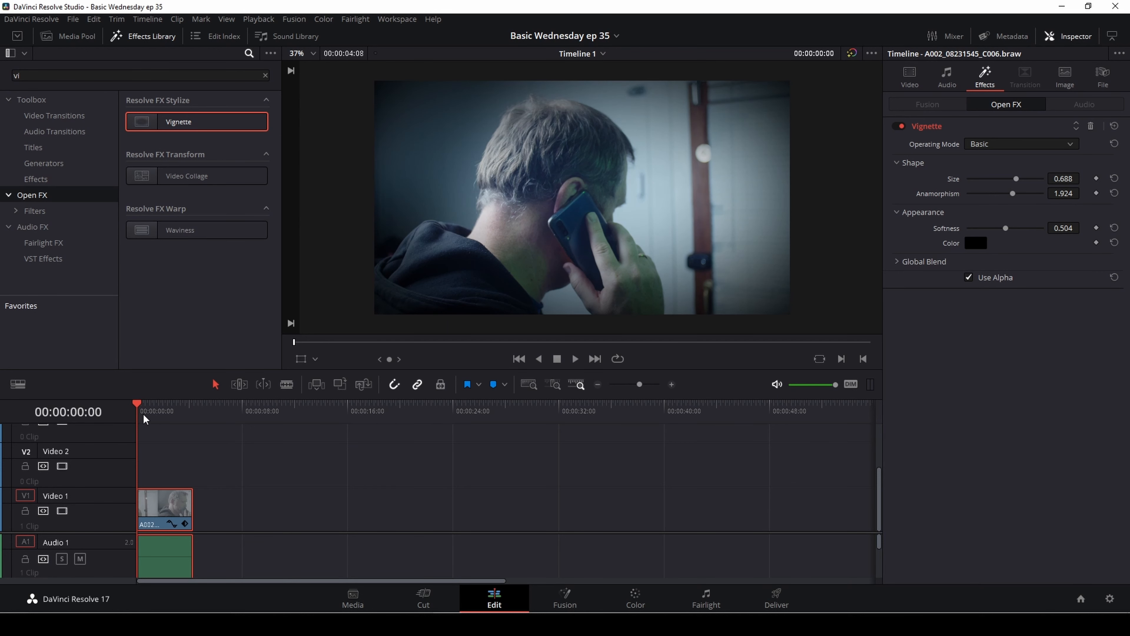
Step: Play the clip to review the vignette and return to the start of the timeline
key("space")
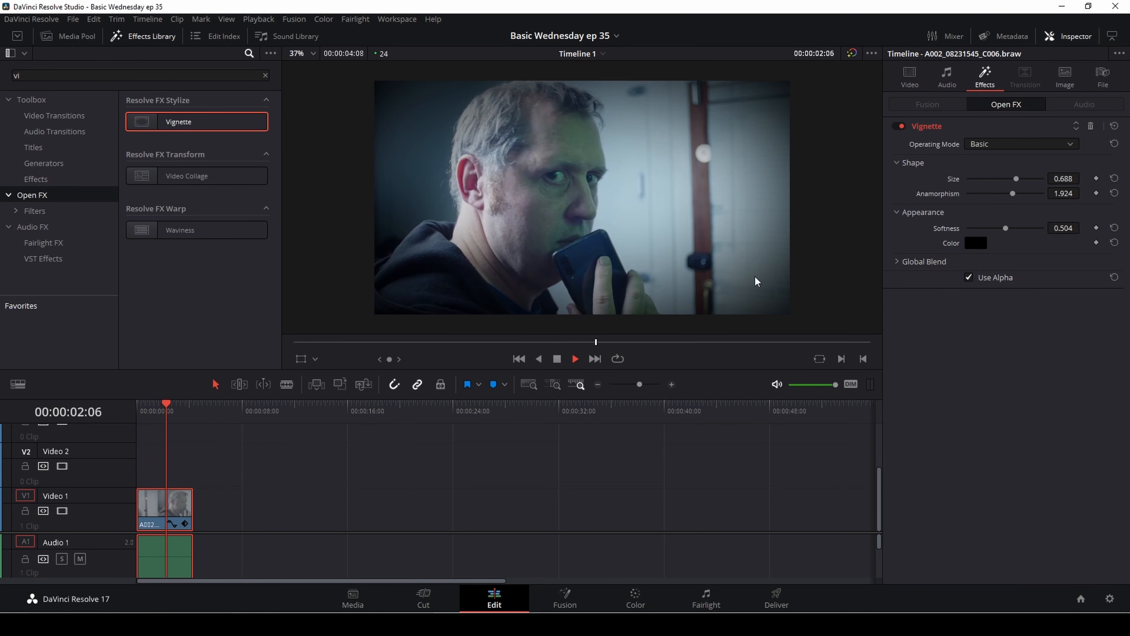
key("space")
left_click(138, 407)
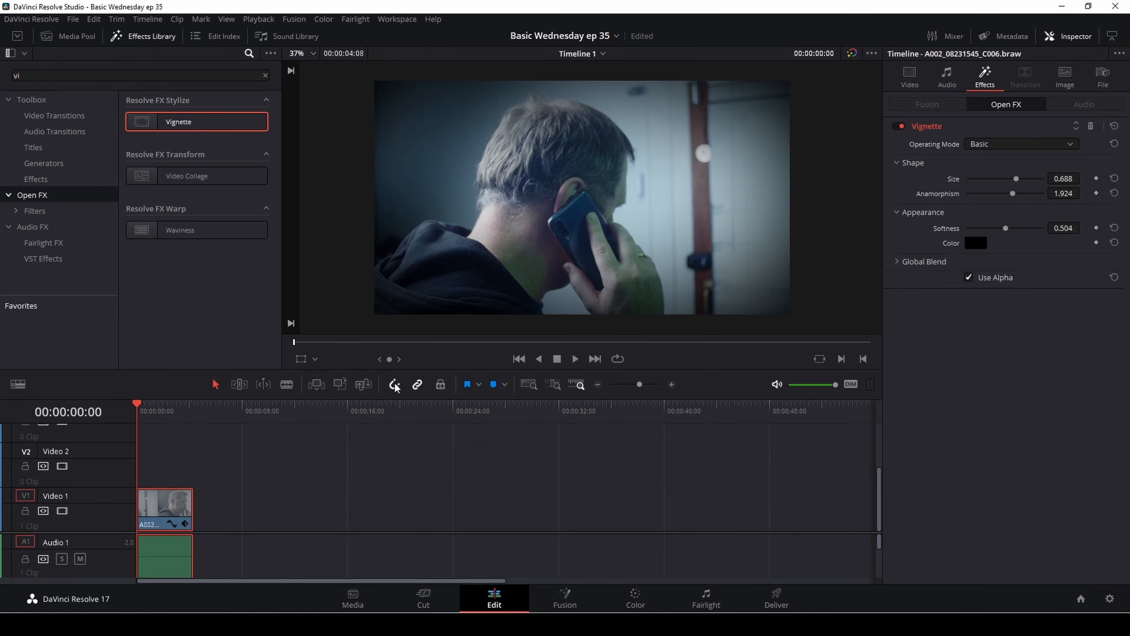
Step: Compare the clip with the Vignette effect switched off and on, and delete the effect from the clip
left_click(899, 126)
key("space")
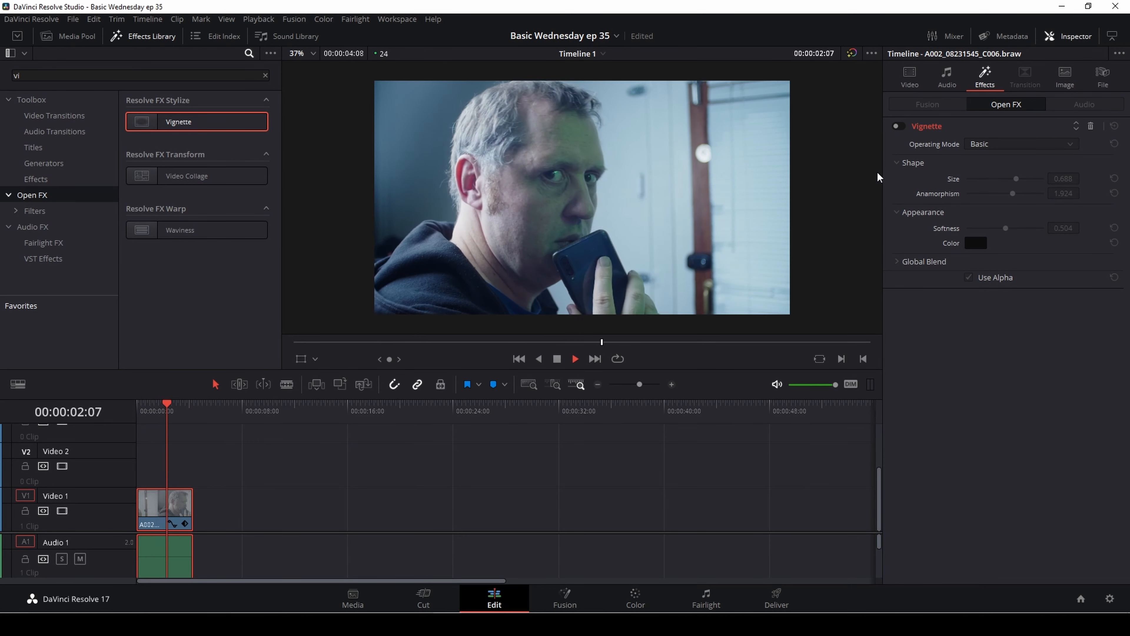
key("space")
left_click(899, 127)
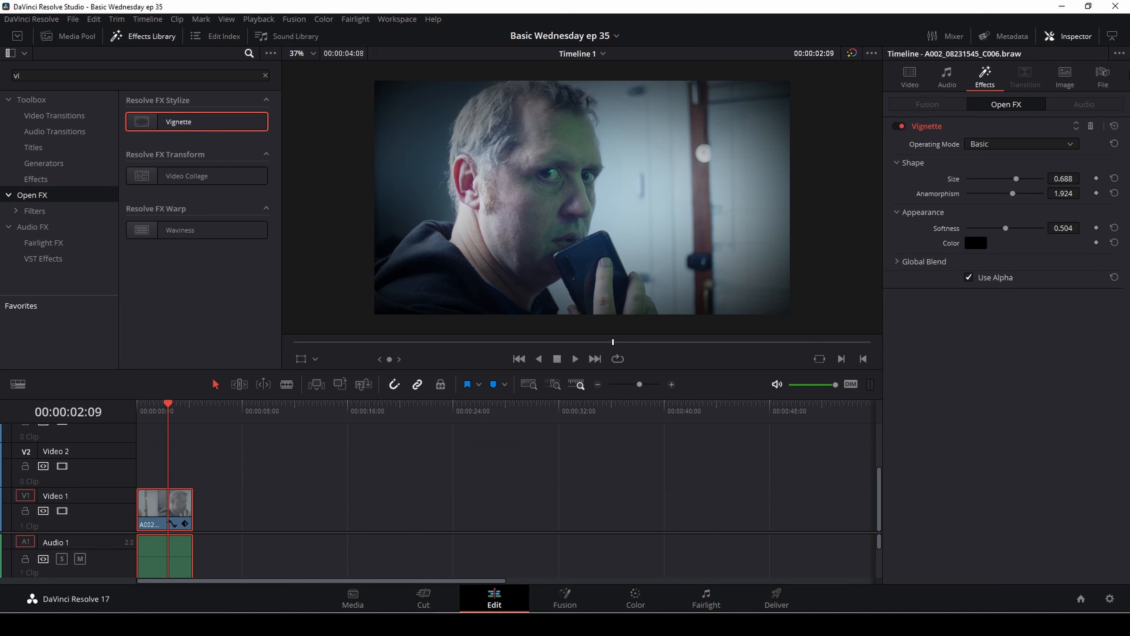
left_click(1090, 127)
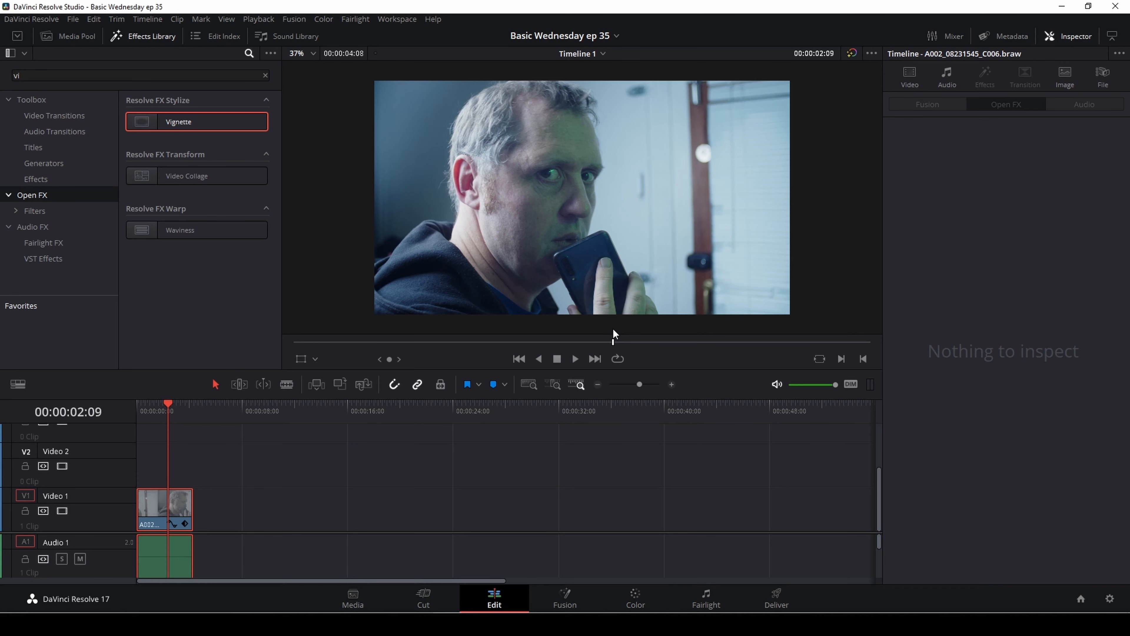
Step: On the Color page, add a serial node after node 01 and enable a circular power window on it
left_click(635, 600)
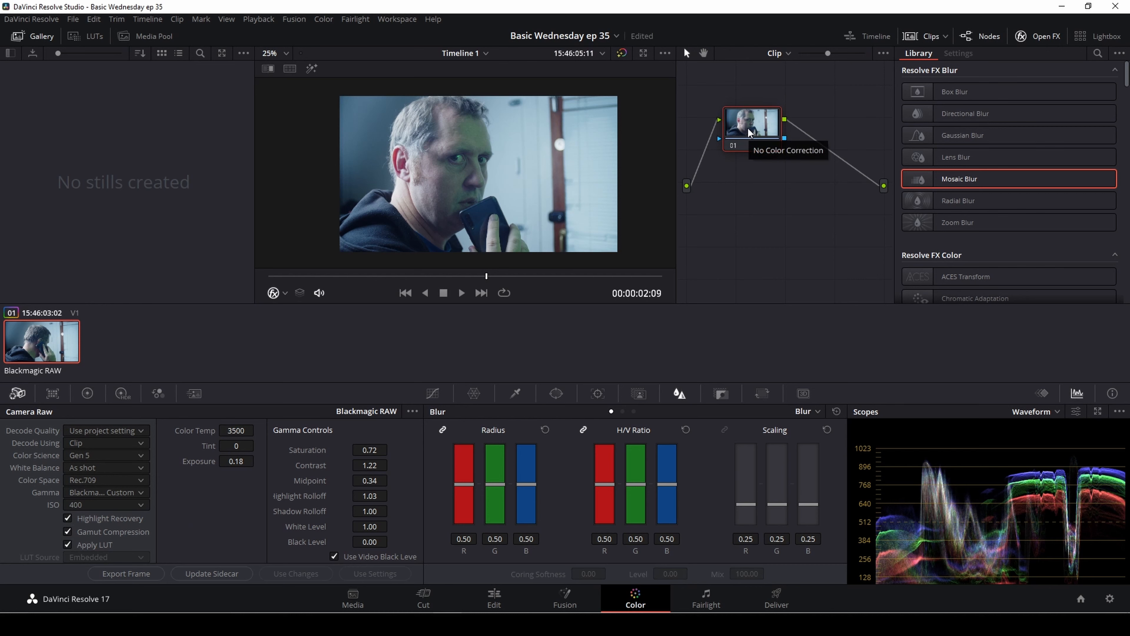
key("alt+s")
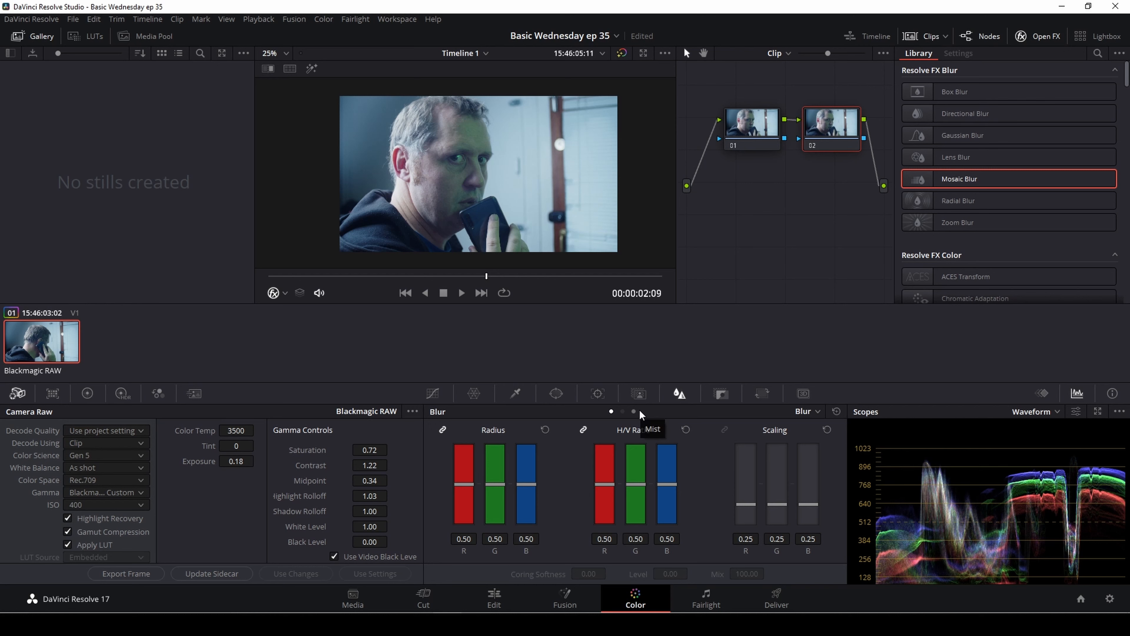
left_click(556, 395)
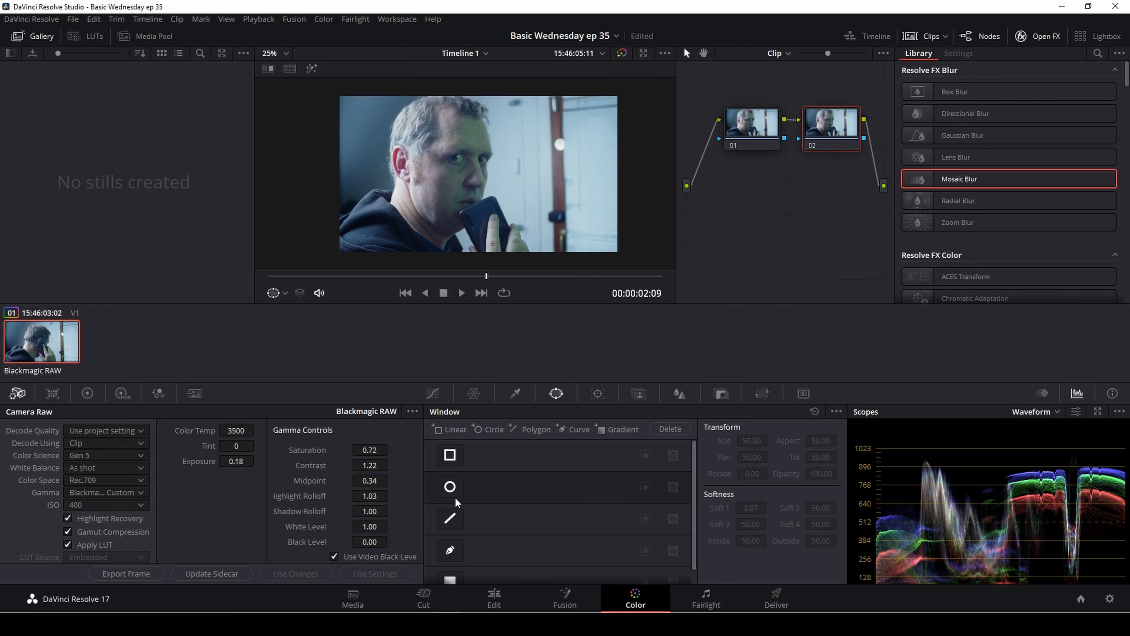
left_click(450, 487)
Step: Stretch the circular window into an oval slightly larger than the frame, with size about 63 and aspect about 73
left_click_drag(520, 173, 614, 174)
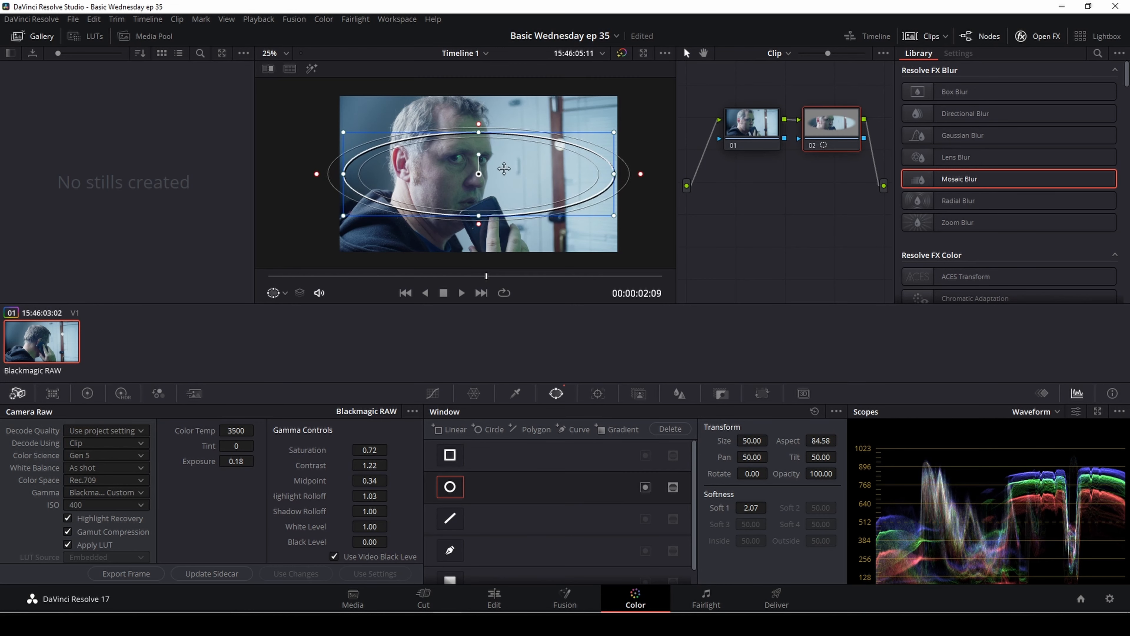
left_click_drag(479, 135, 477, 101)
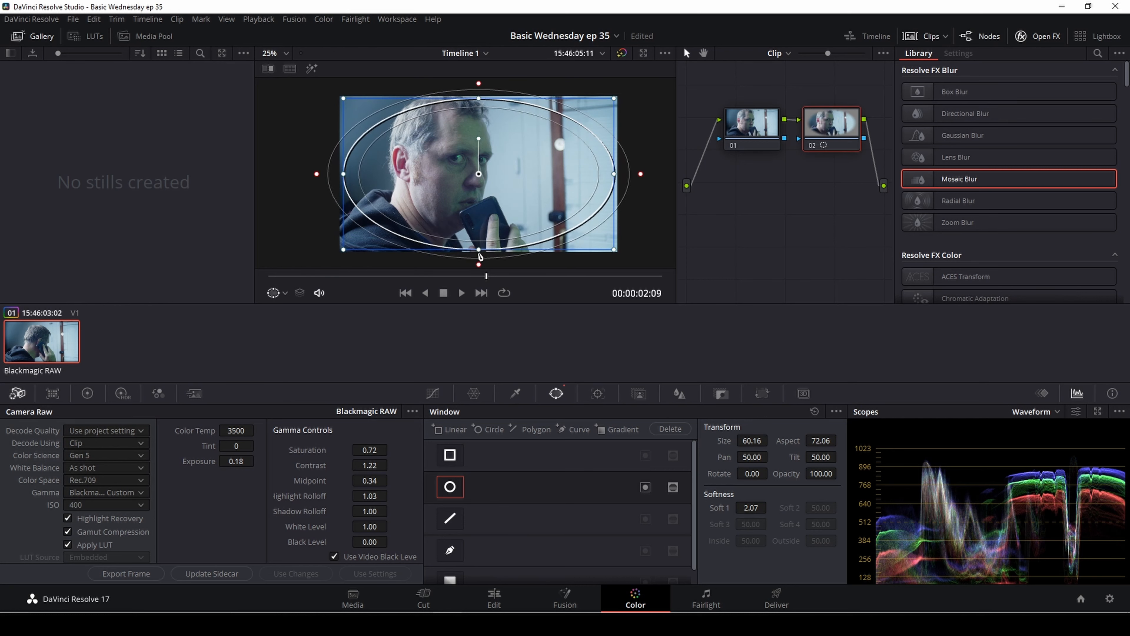
left_click_drag(479, 250, 479, 260)
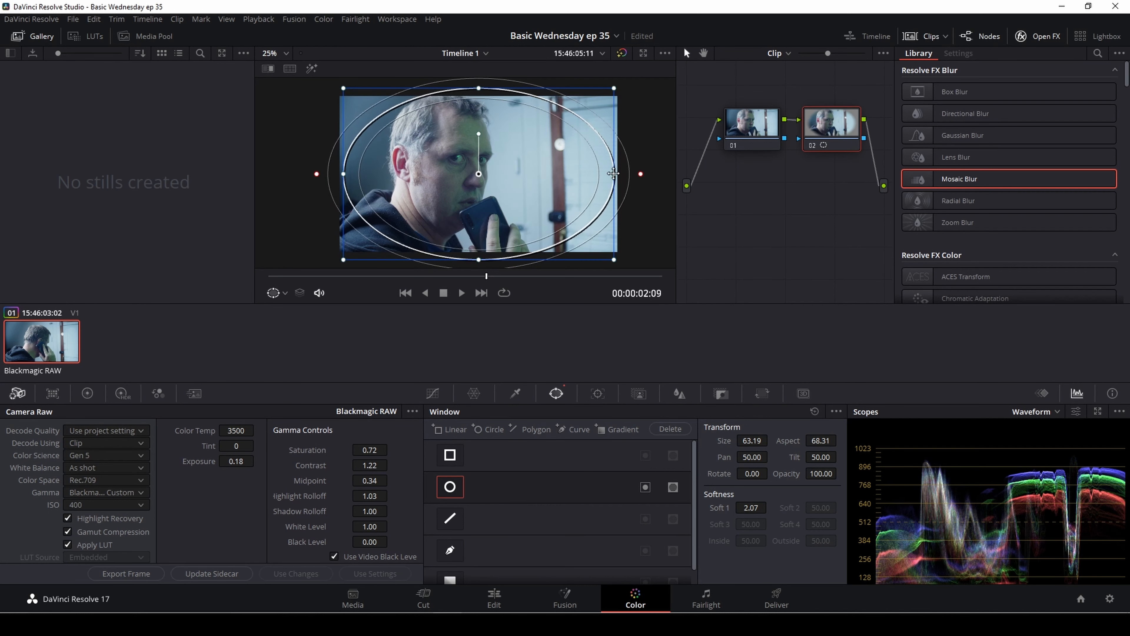
left_click_drag(615, 174, 639, 176)
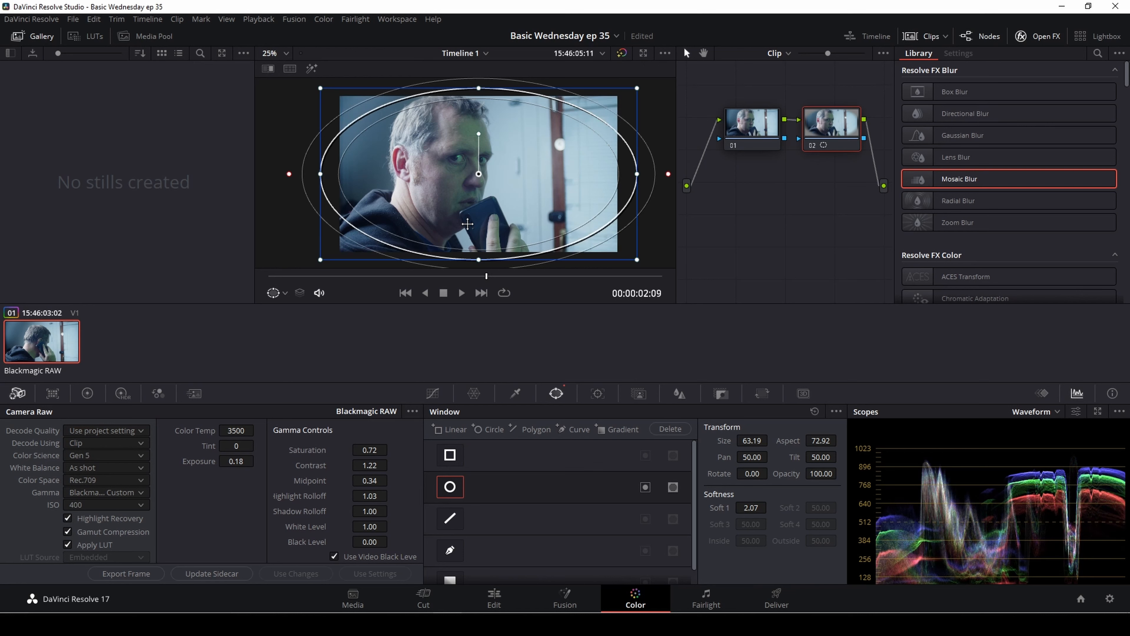
Step: Lower the gain on node 02 to 0.50 and invert the circular window so that only the area outside it darkens
left_click(90, 396)
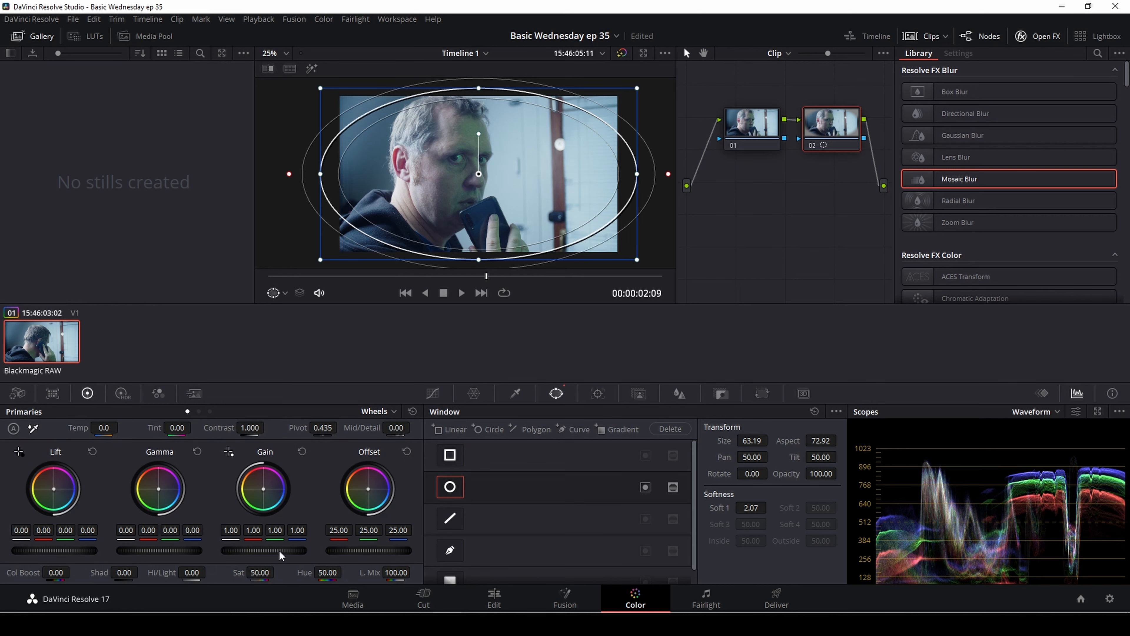
left_click_drag(279, 552, 222, 552)
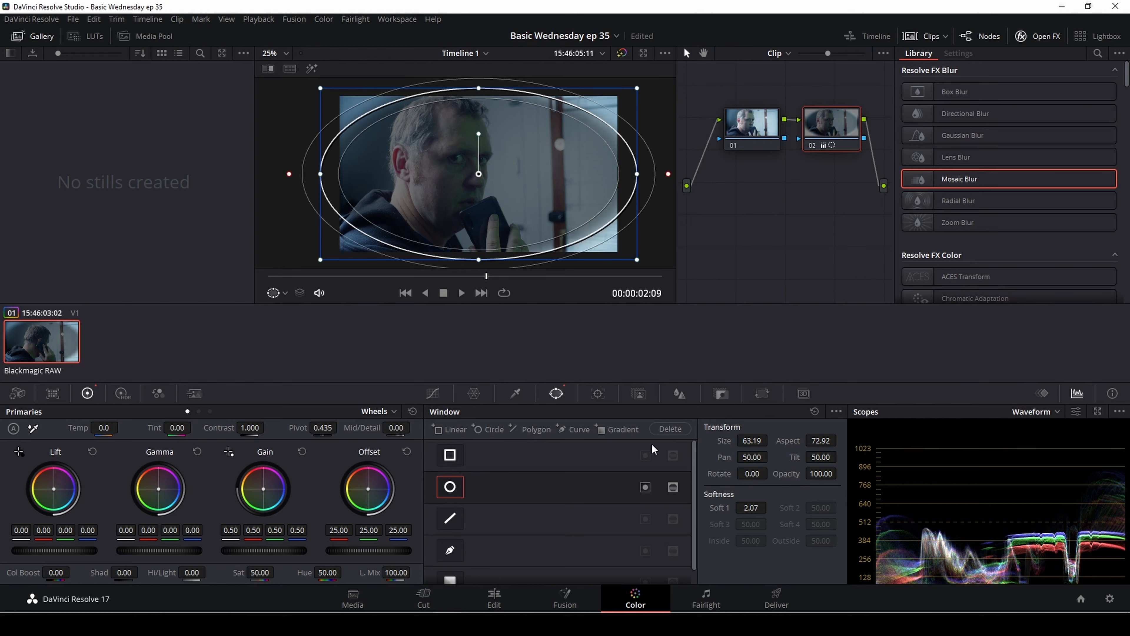
left_click(646, 487)
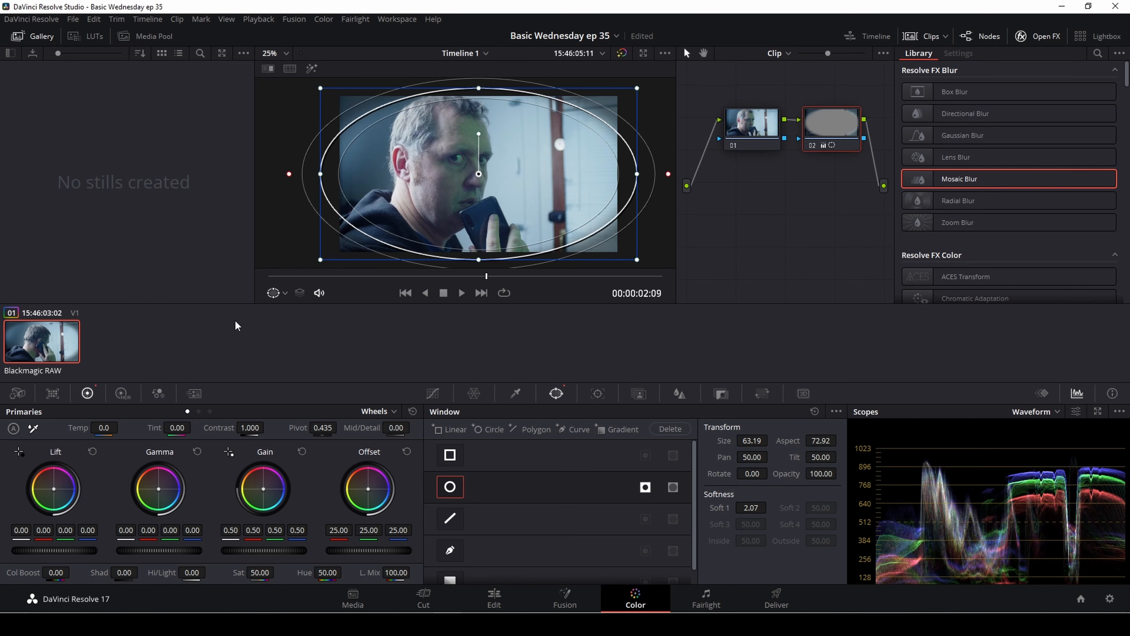
Step: With the window outline hidden in the viewer, lower the offset to 4.00 and raise the window's Soft 1 to 4.99
left_click(285, 294)
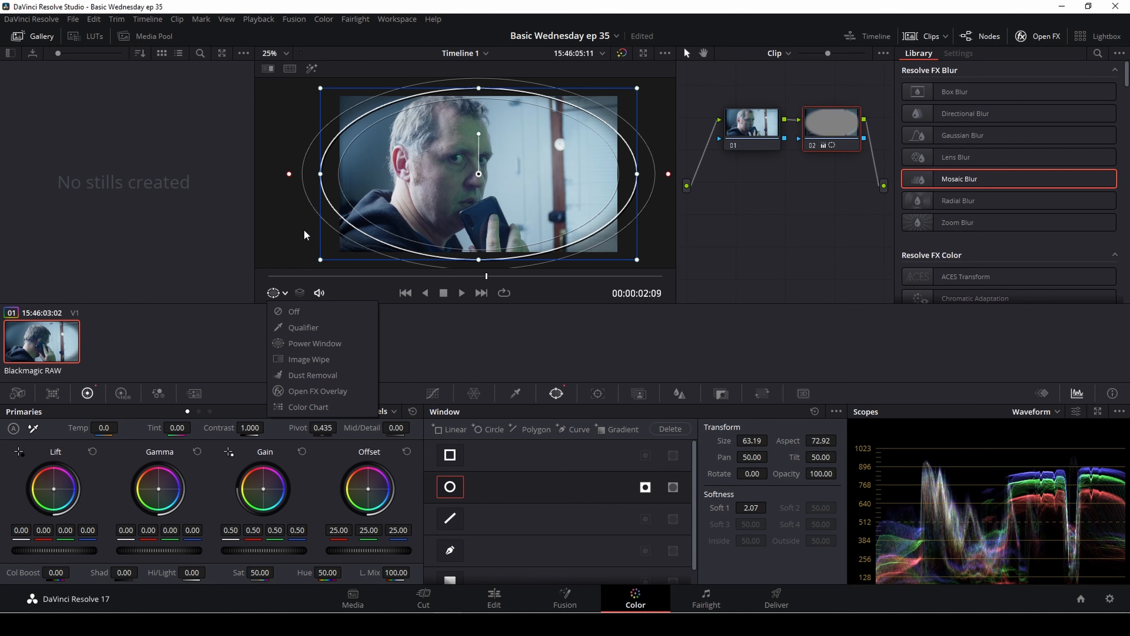
left_click(312, 313)
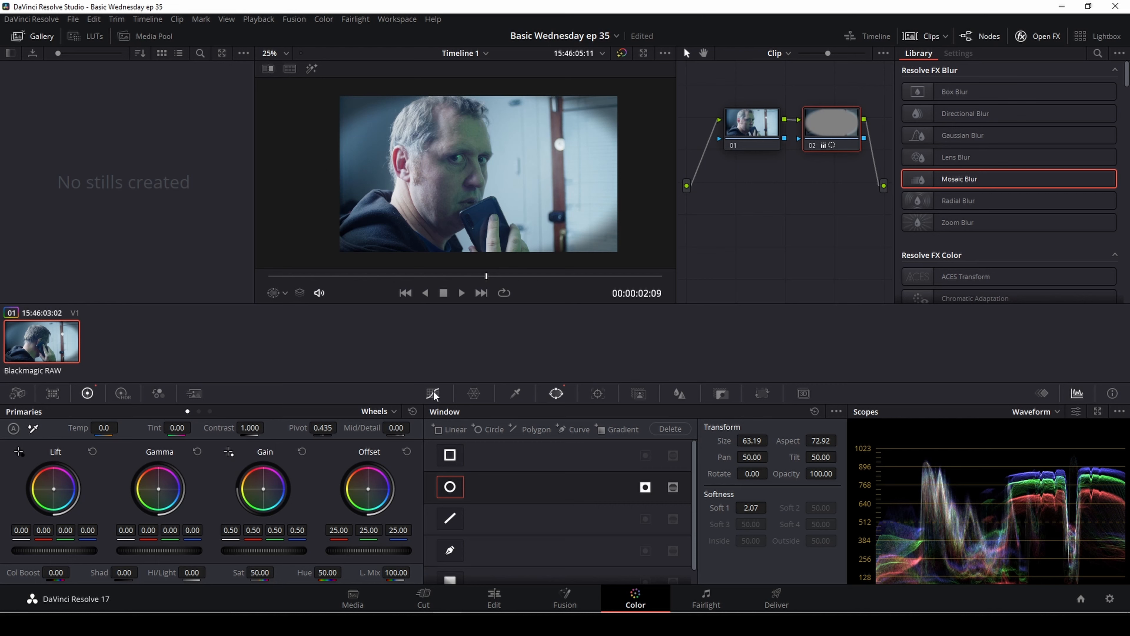
mouse_move(368, 550)
left_mouse_down()
mouse_move(325, 550)
mouse_move(379, 555)
left_mouse_up()
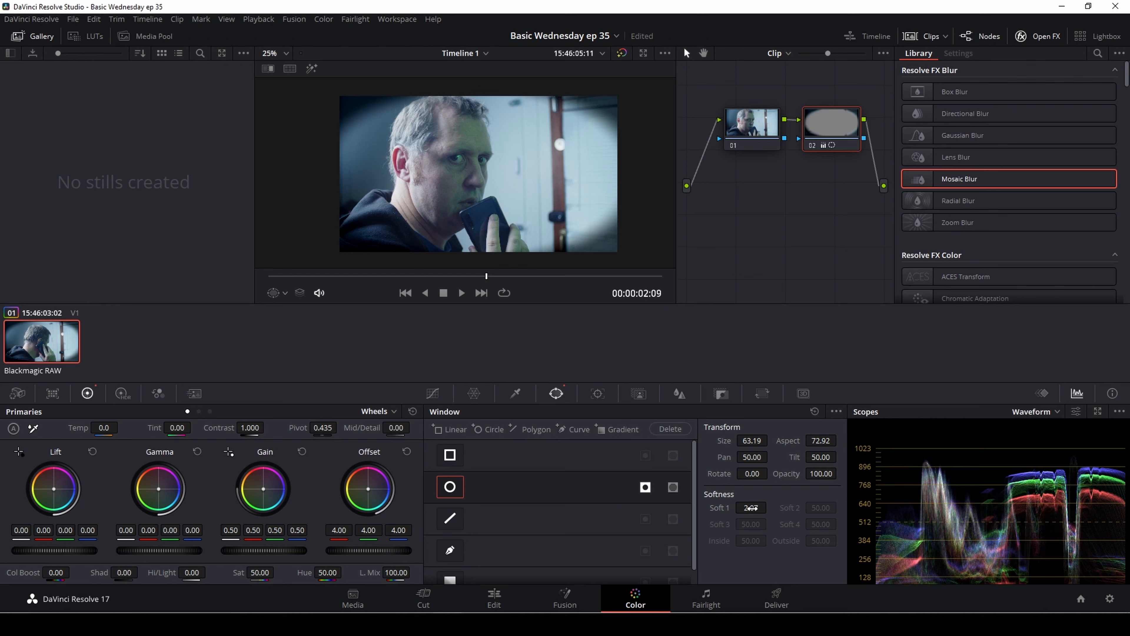
left_click_drag(757, 508, 773, 507)
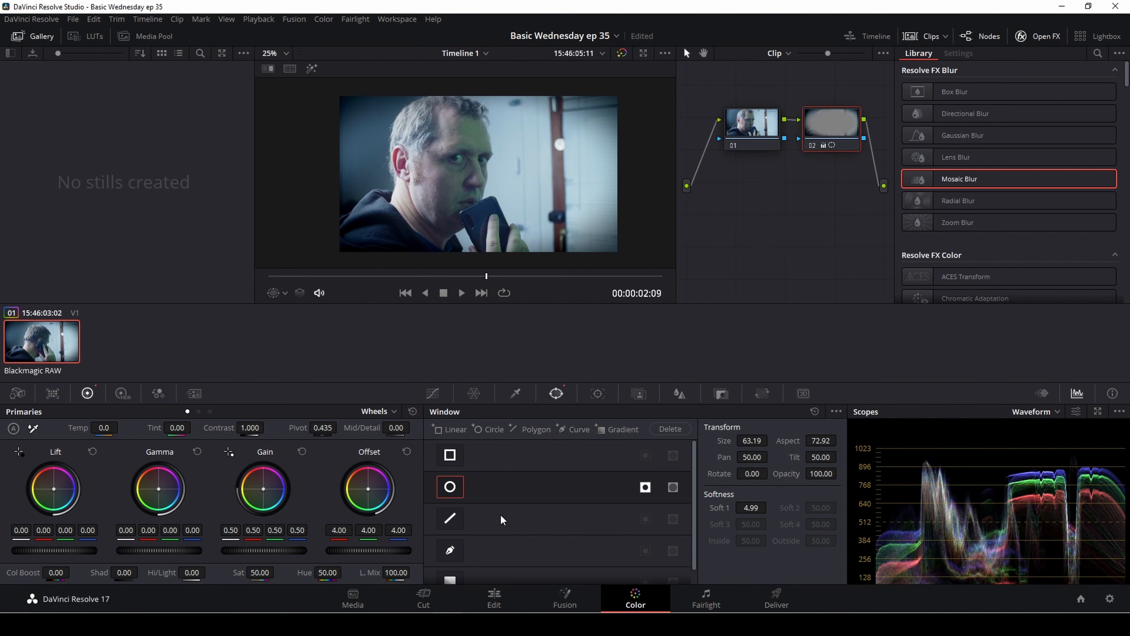
Step: Show the window outline to refine the oval to aspect 70.96 and Soft 1 4.22, and hide the outline again
left_click(284, 292)
left_click(314, 341)
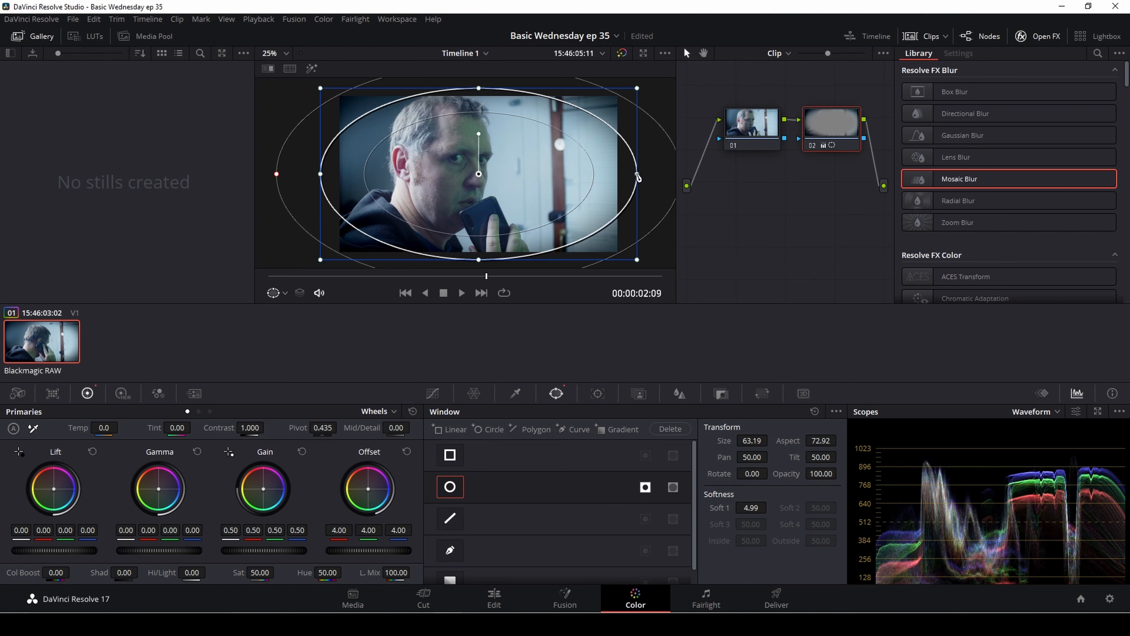
left_click_drag(637, 178, 664, 182)
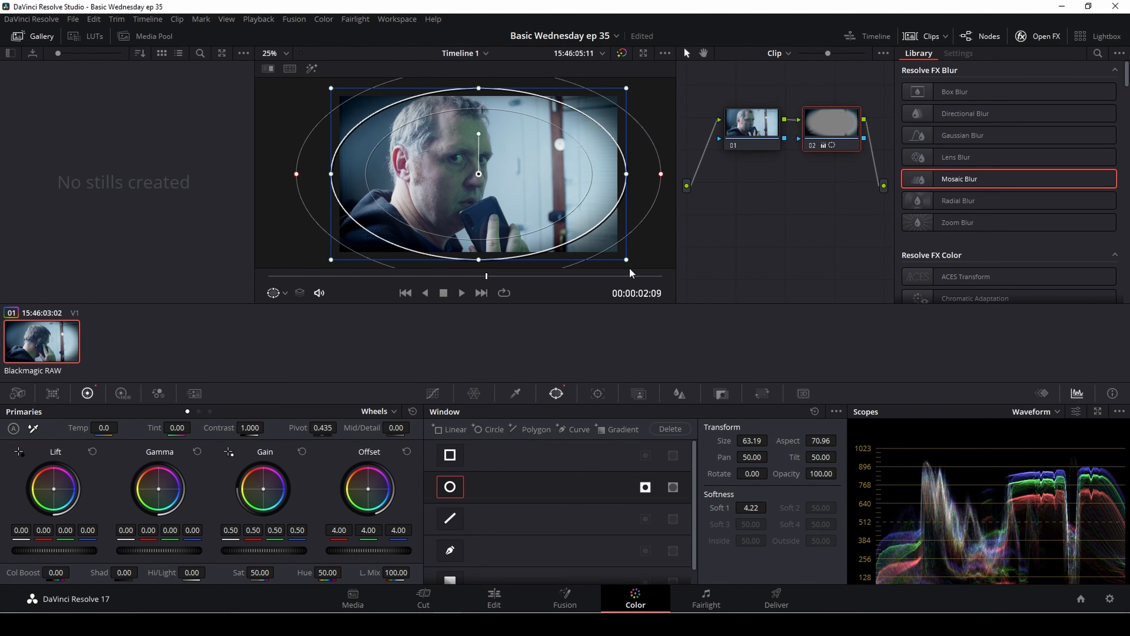
left_click(285, 294)
left_click(290, 316)
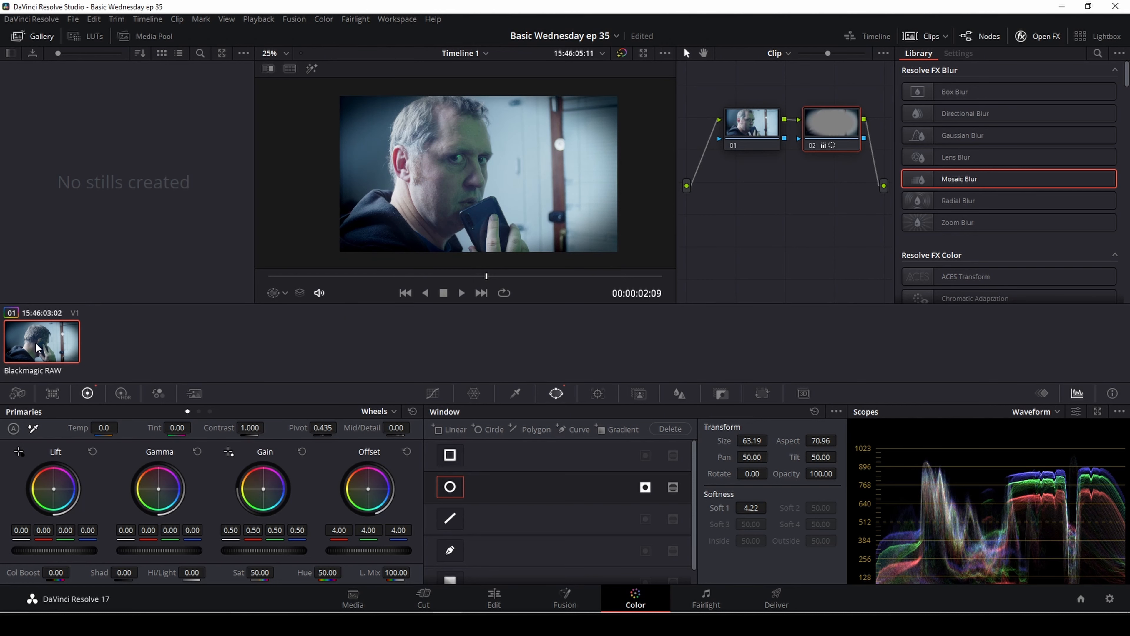
Step: Play the graded clip from near its start, and compare the picture with the node grade bypassed and enabled
left_click_drag(371, 277, 342, 279)
key("space")
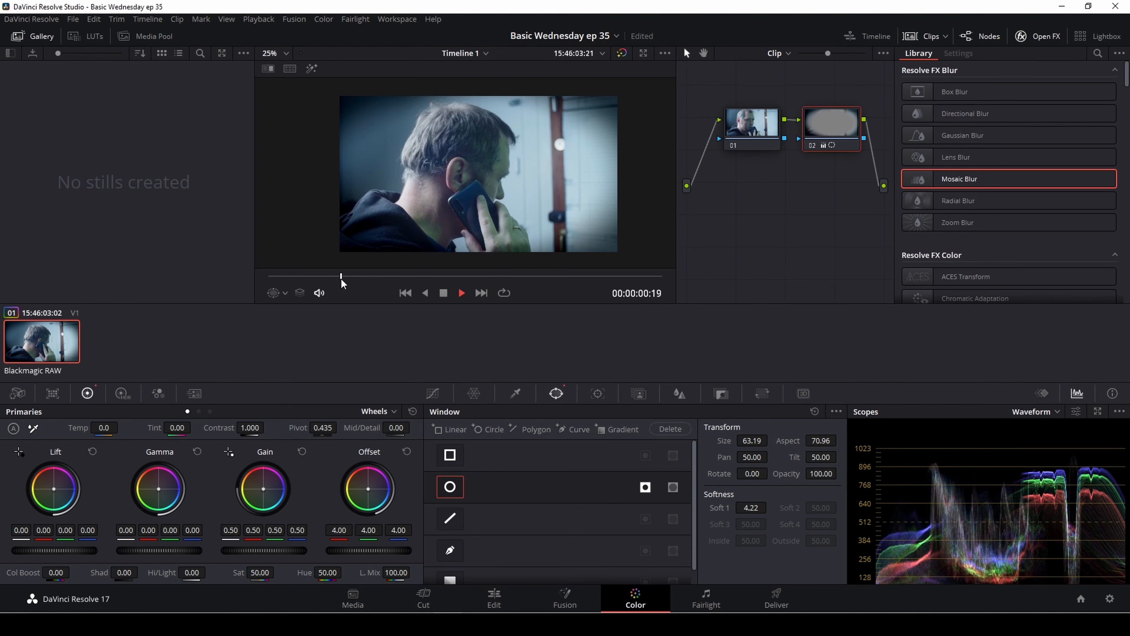
key("space")
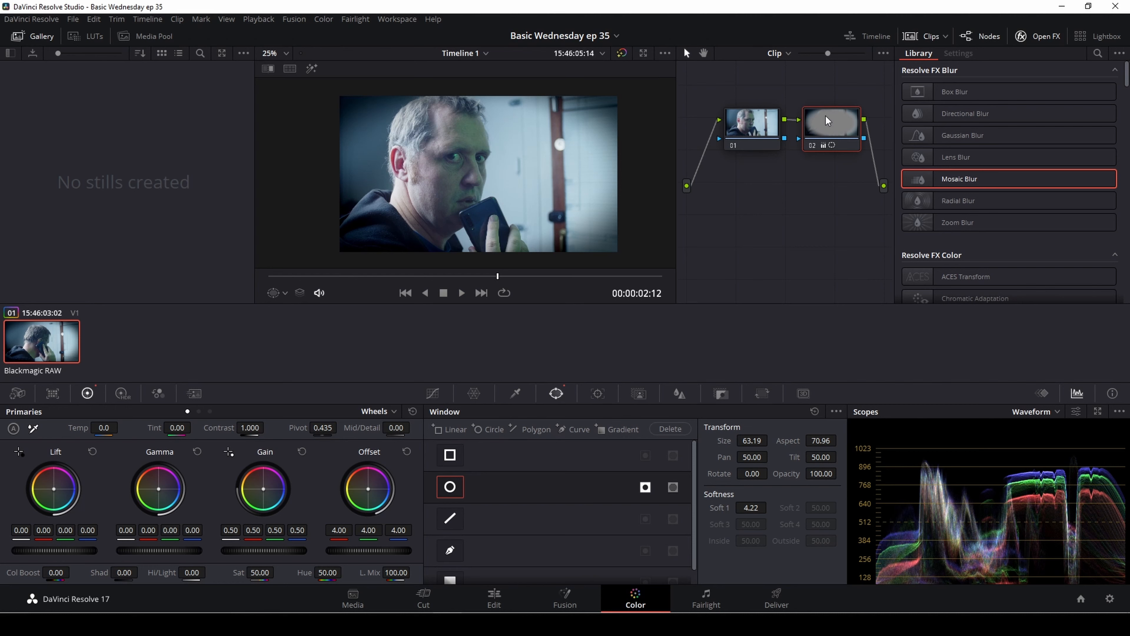
key("ctrl+d")
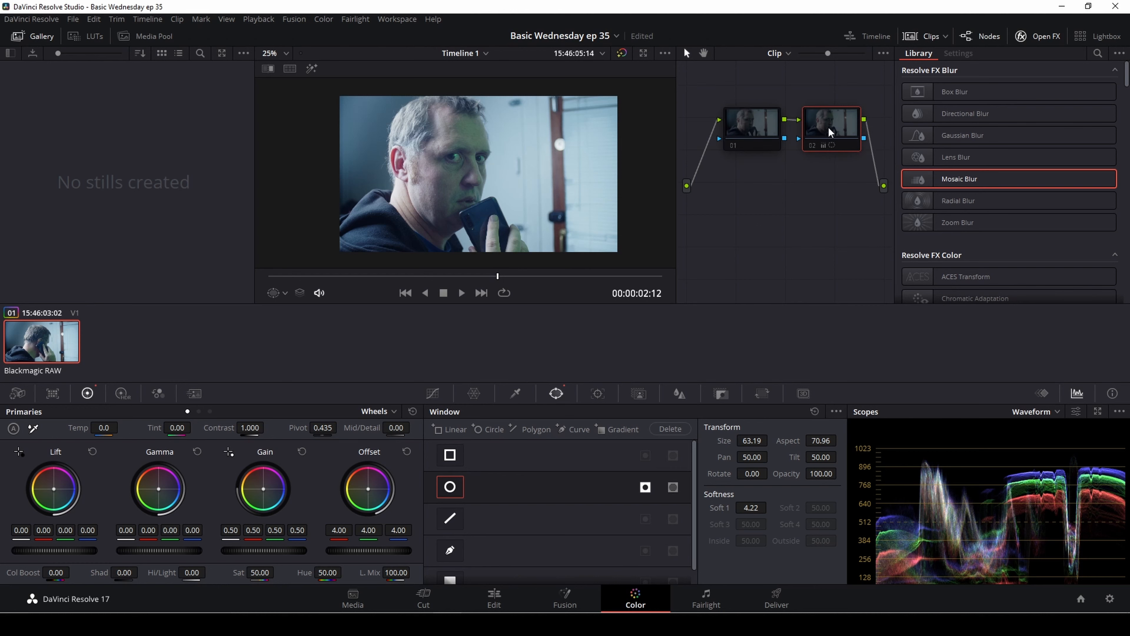
key("ctrl+d")
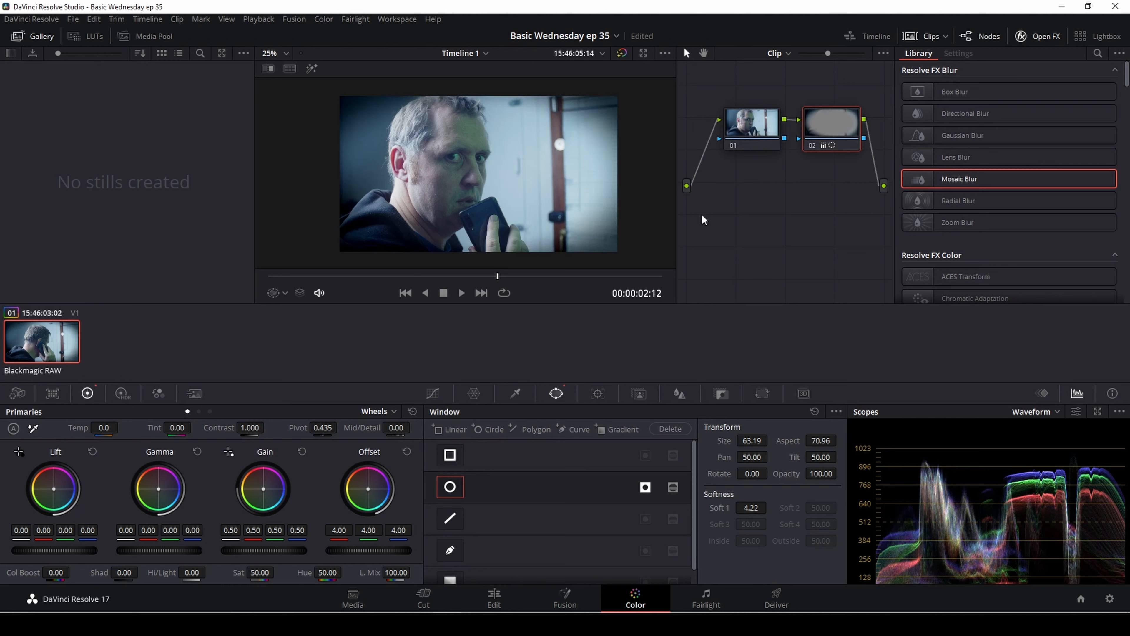